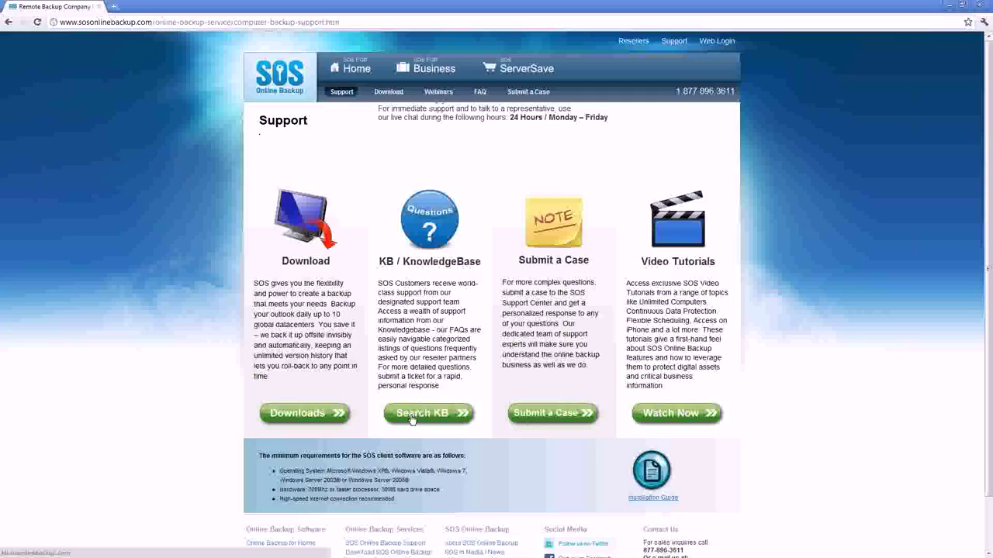
Step: Open the SOS Partner Program category in the SOS knowledge base and scroll through its articles
click(411, 416)
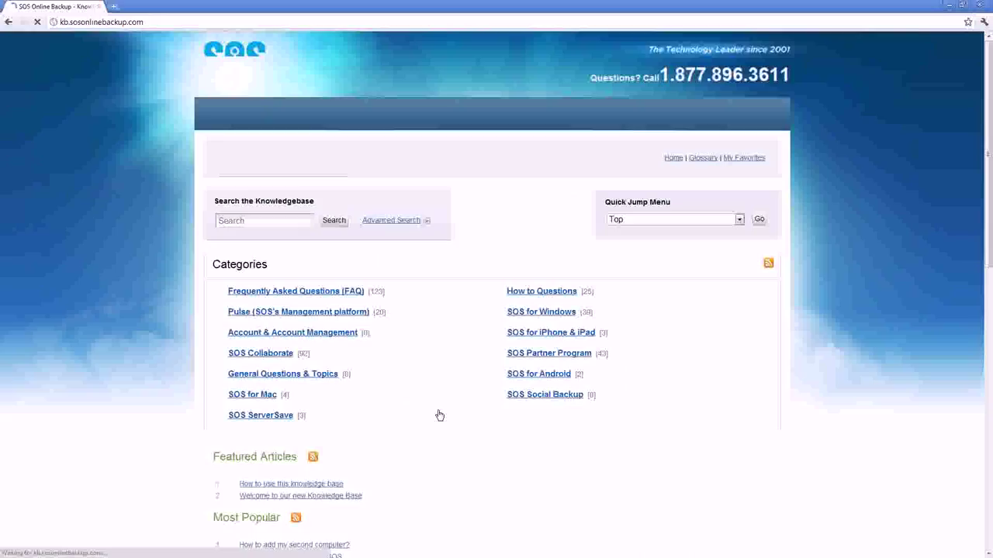
click(556, 354)
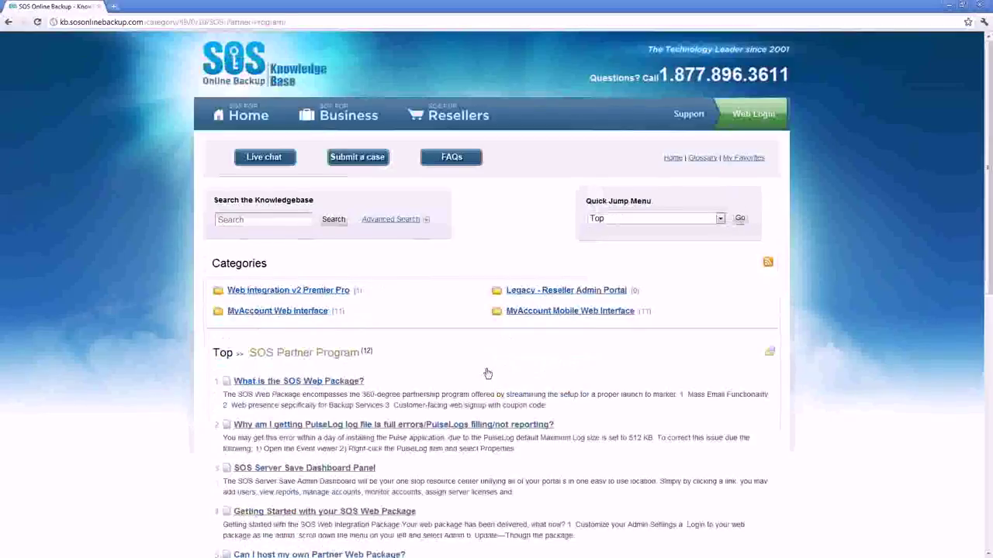
scroll(487, 374, down, 2)
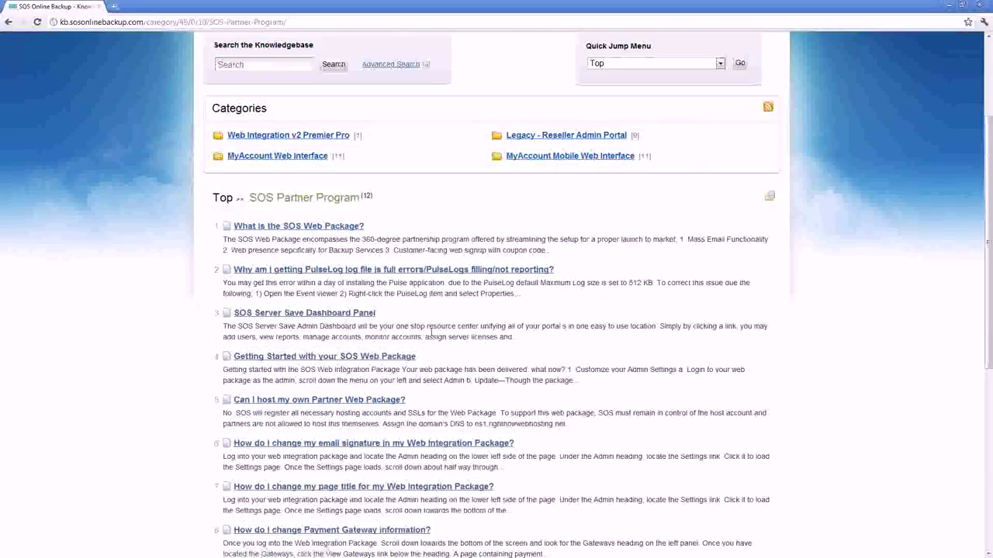
scroll(424, 356, up, 1)
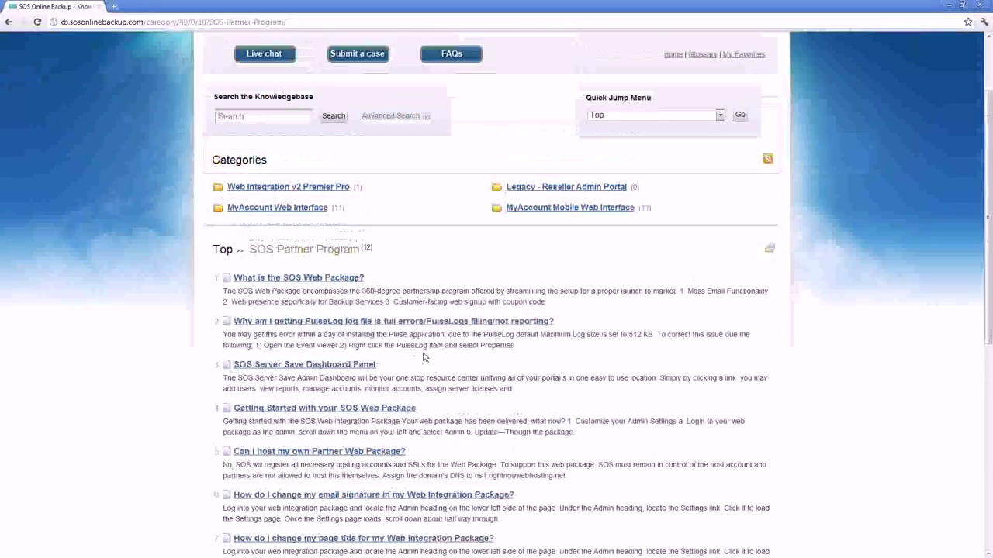
scroll(424, 357, up, 2)
Step: Load managedonlinebackup.com in a new tab and go to its Login page
click(113, 6)
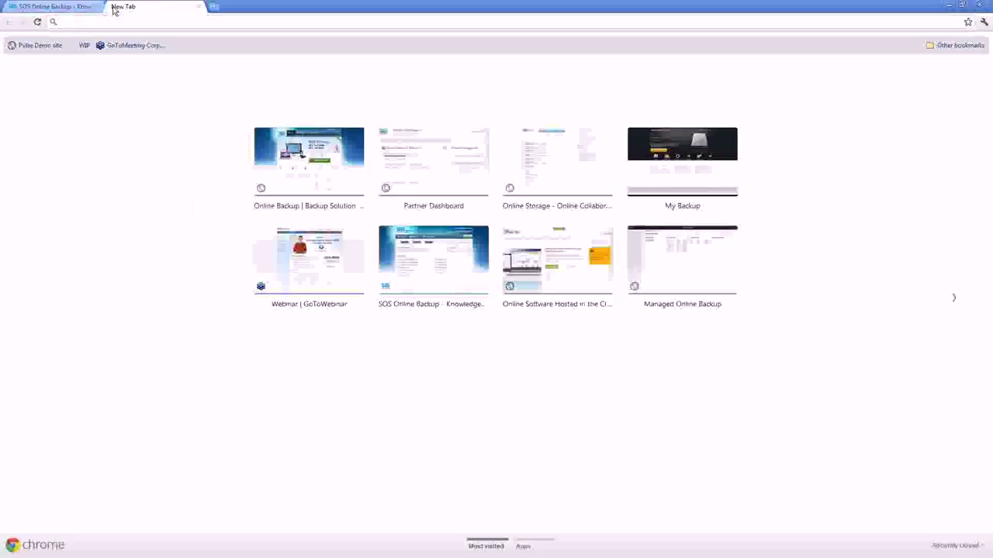
text(managedonlinebackup.com)
key(Return)
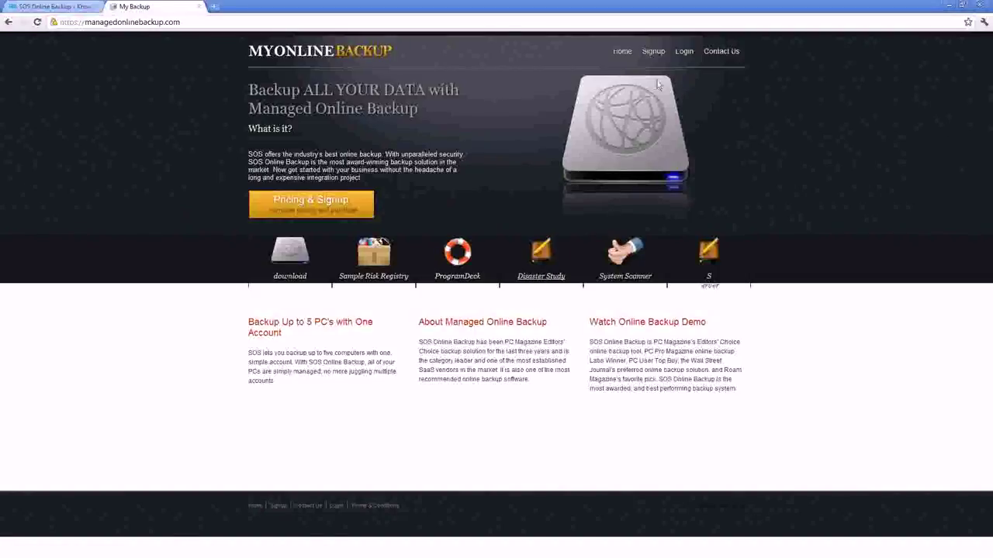
click(683, 51)
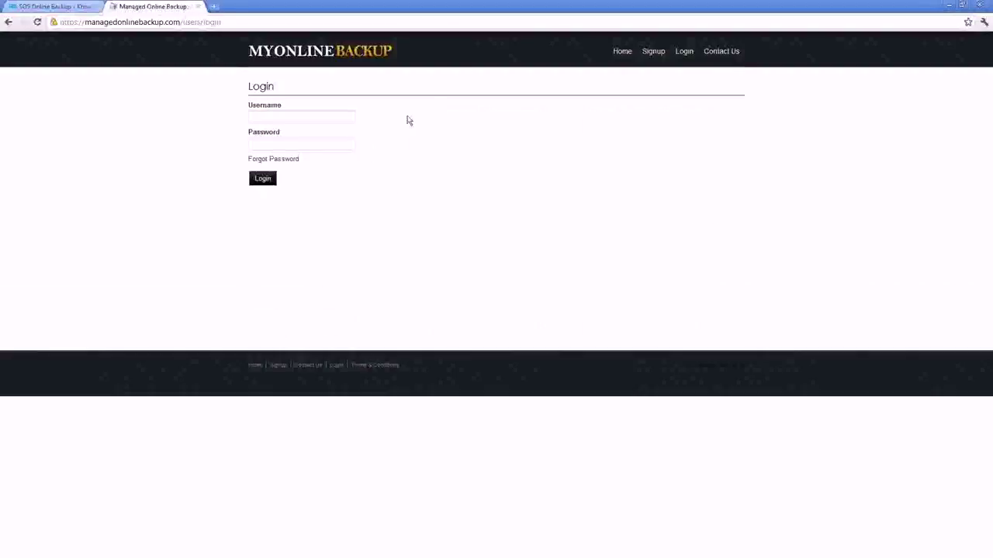
Step: Log in with the autocompleted admin username and the account password
click(304, 114)
text(sup)
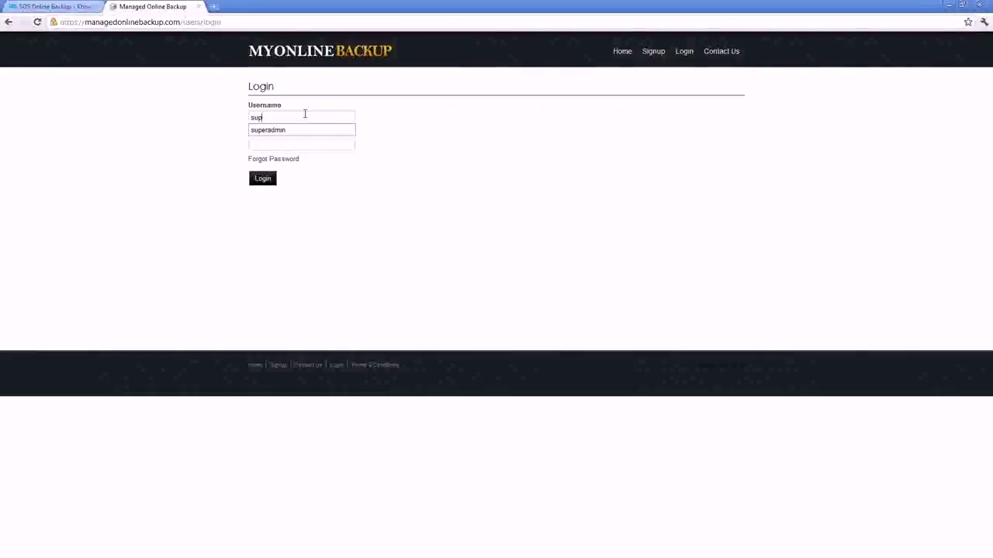
key(Down)
key(Tab)
text(admin)
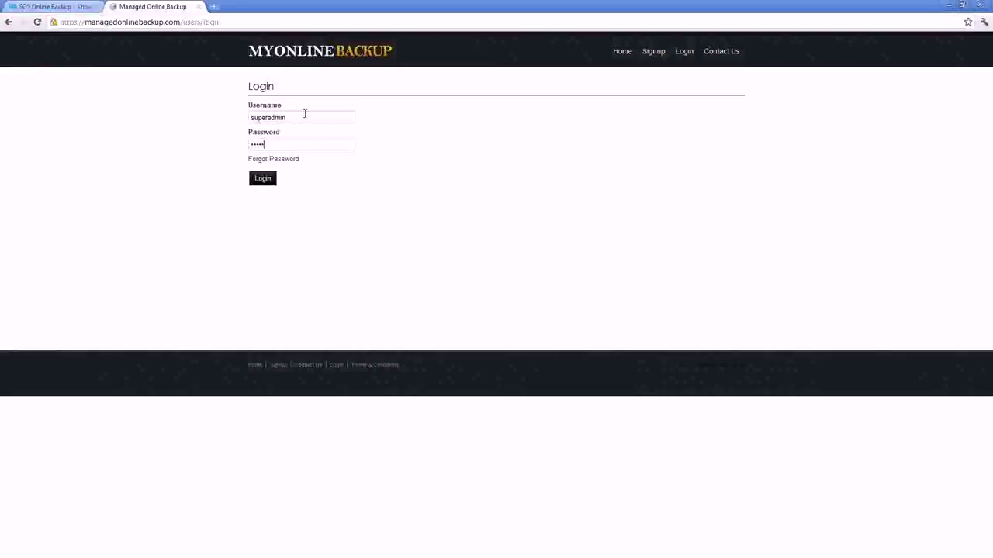
text(admin)
key(Return)
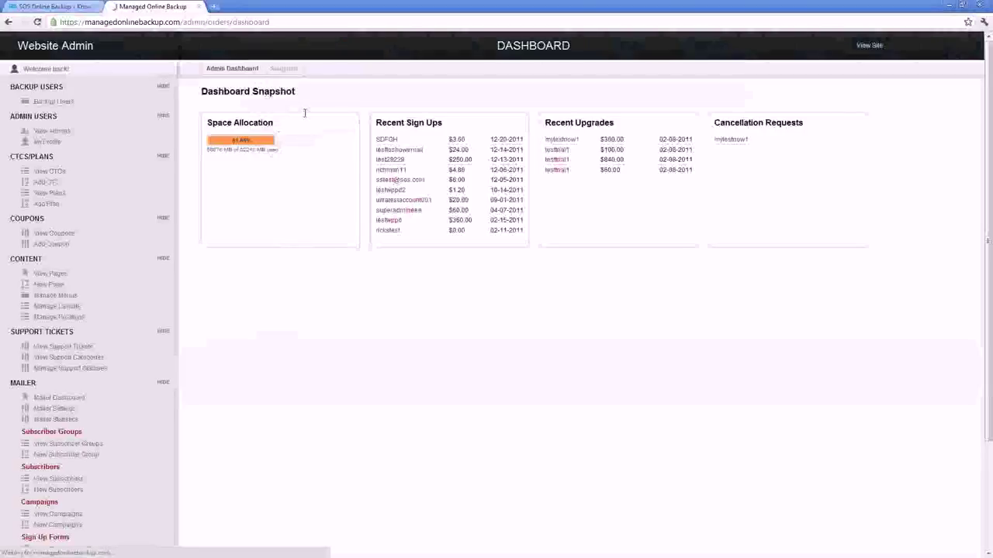
Step: Collapse the six sidebar sections from ADMIN USERS to MAILER, then view the payment Gateways list
click(163, 115)
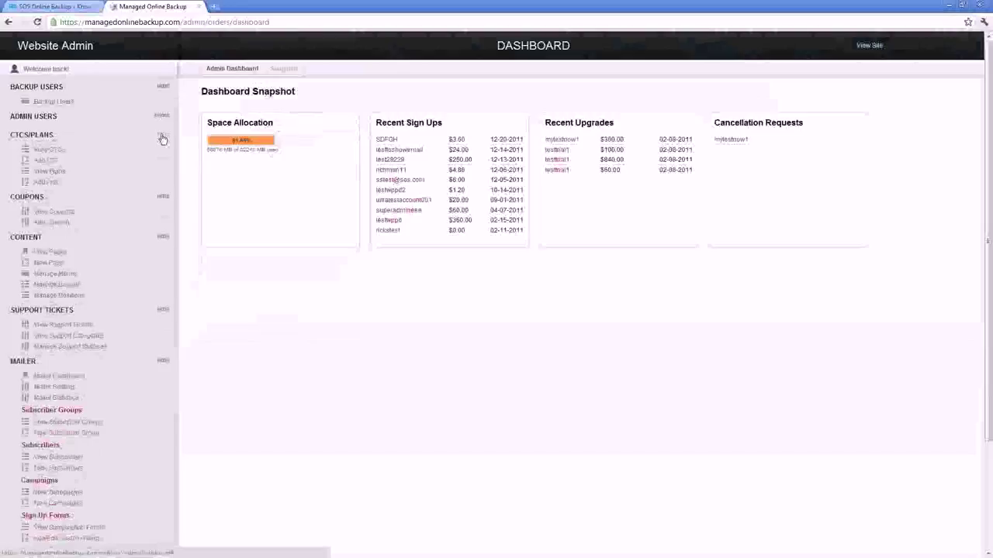
click(163, 137)
click(162, 154)
click(163, 173)
click(163, 191)
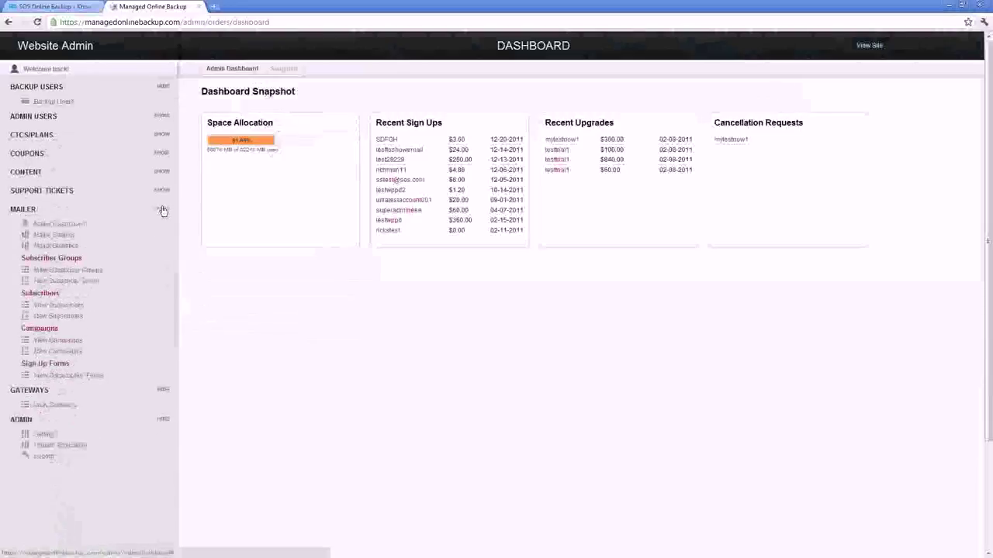
click(163, 210)
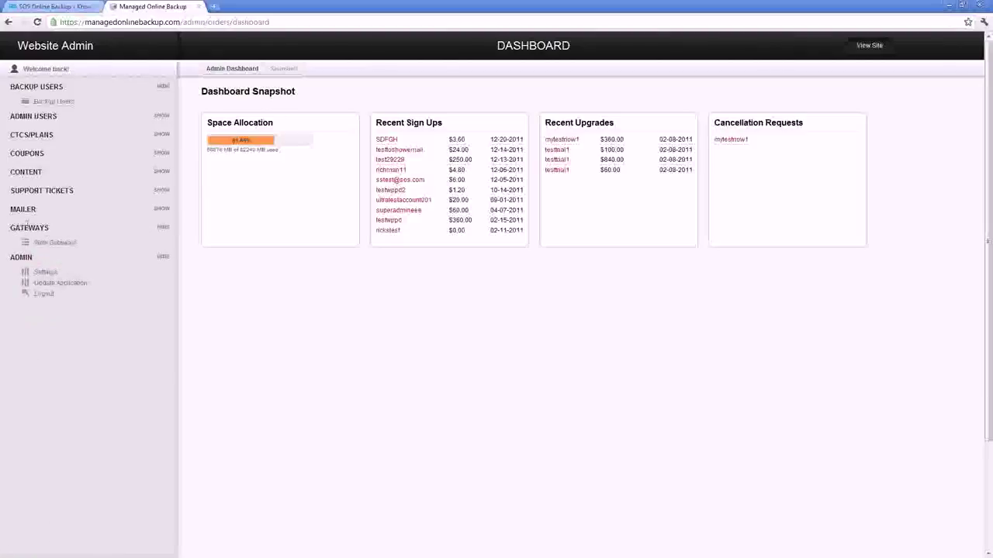
click(48, 244)
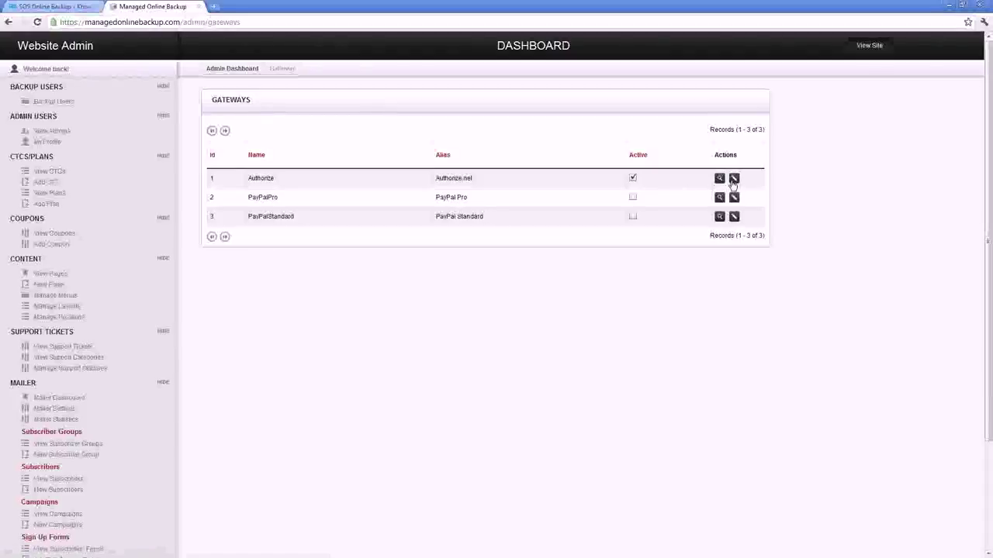
Step: Review the Authorize gateway's settings, then bring up the Mailer's Subscriber Groups list
click(732, 181)
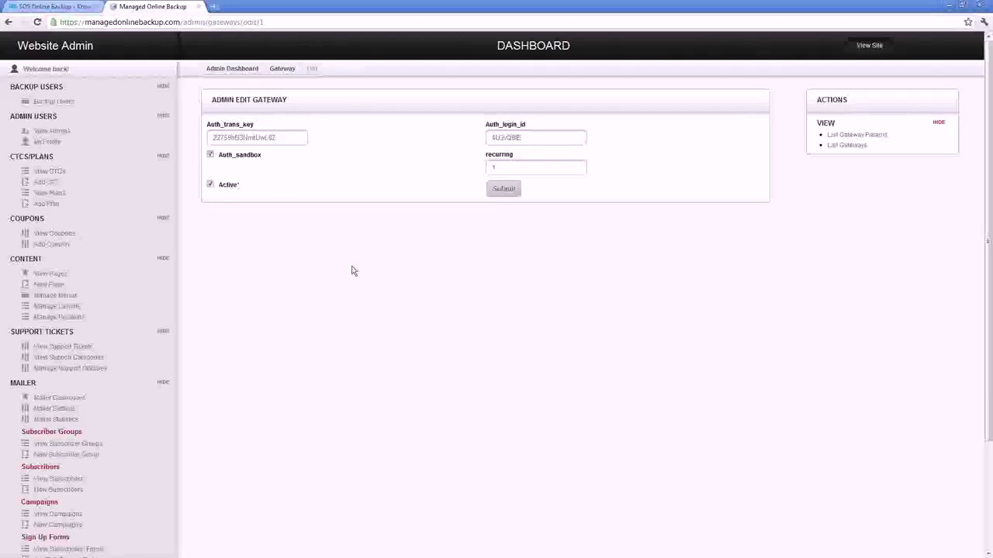
scroll(303, 288, down, 1)
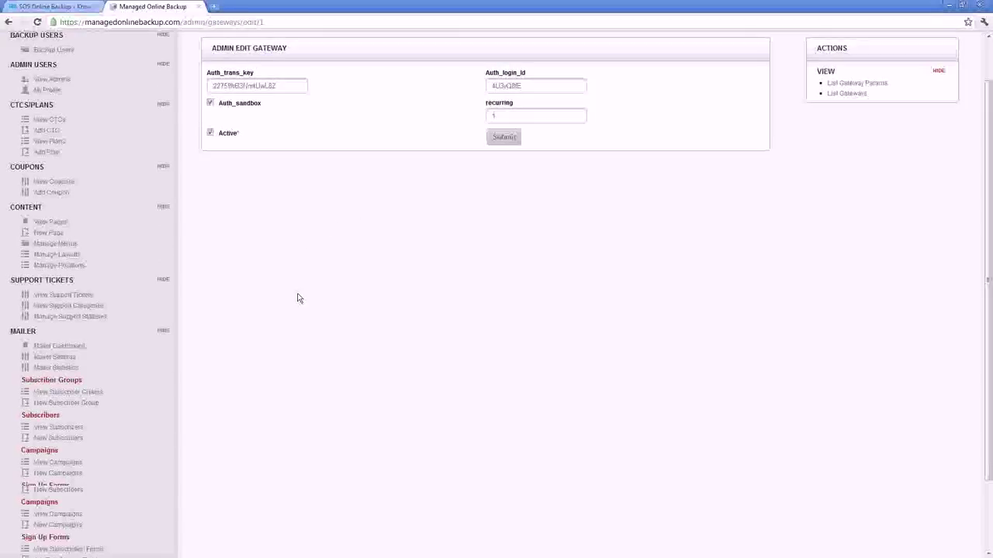
scroll(297, 299, down, 2)
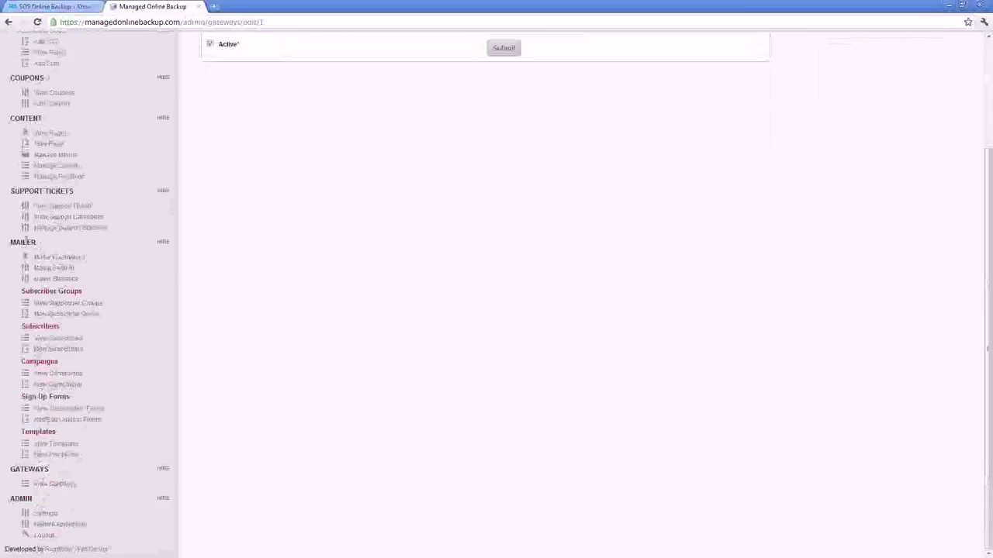
click(70, 305)
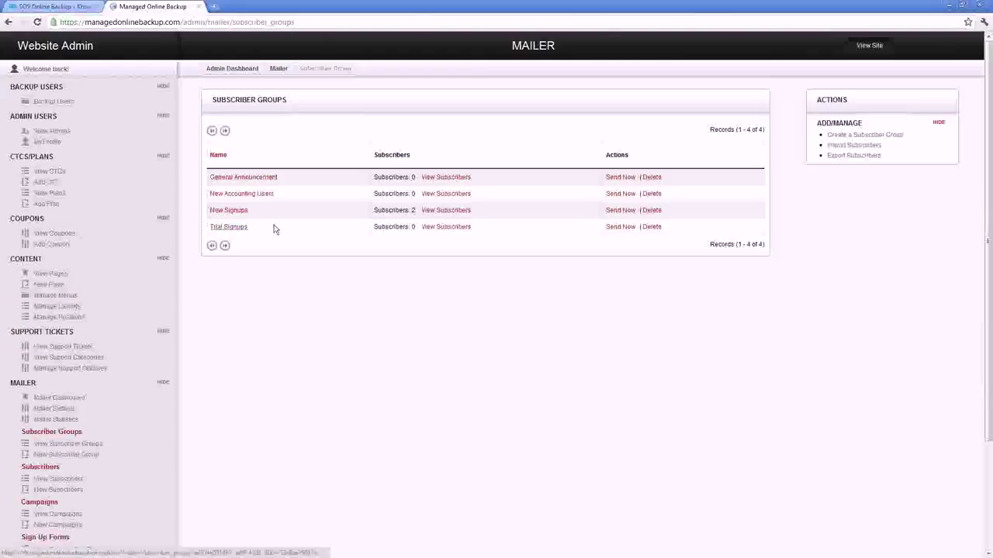
Step: Look over the subscriber import form for New Accounting Users, then show Mailer Statistics
click(855, 153)
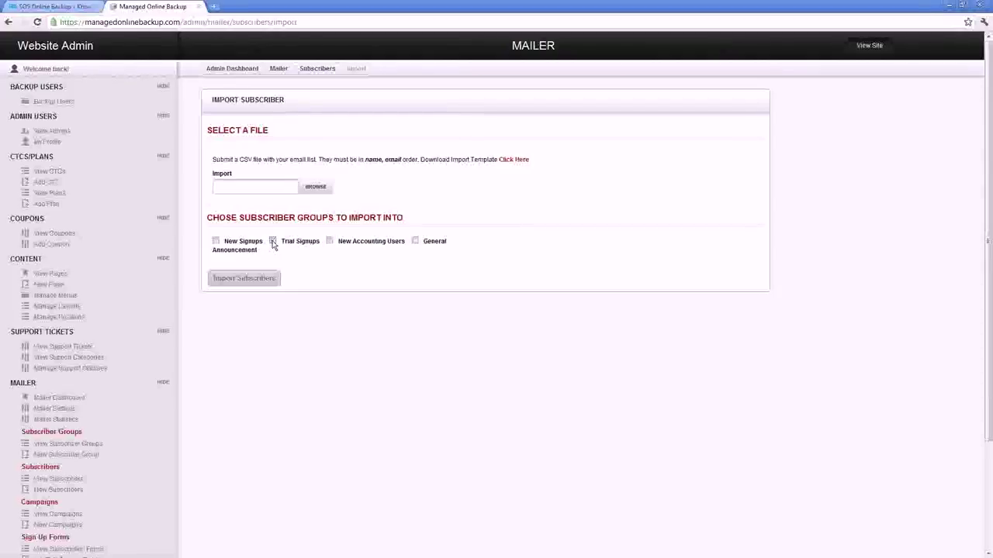
click(330, 242)
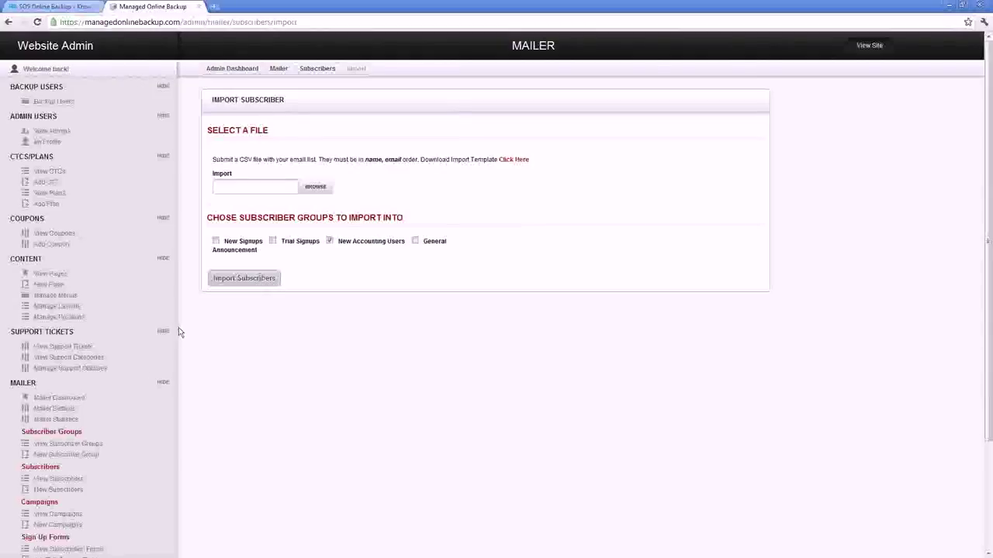
scroll(120, 420, down, 3)
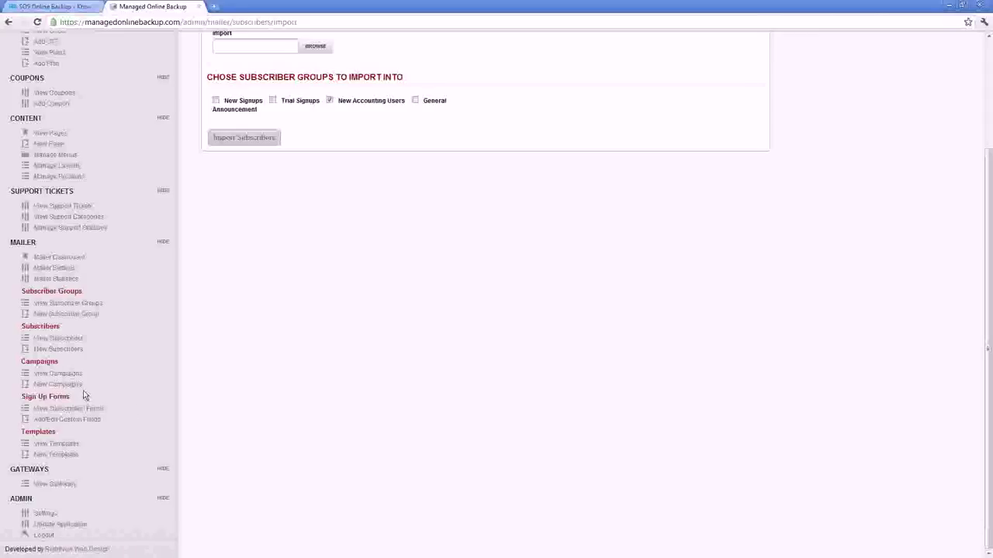
scroll(84, 396, up, 1)
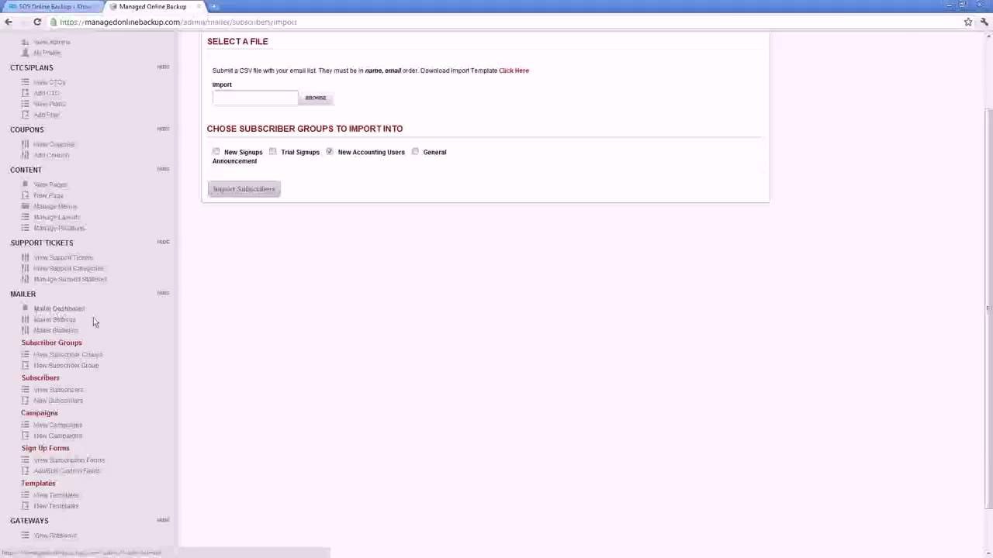
click(56, 331)
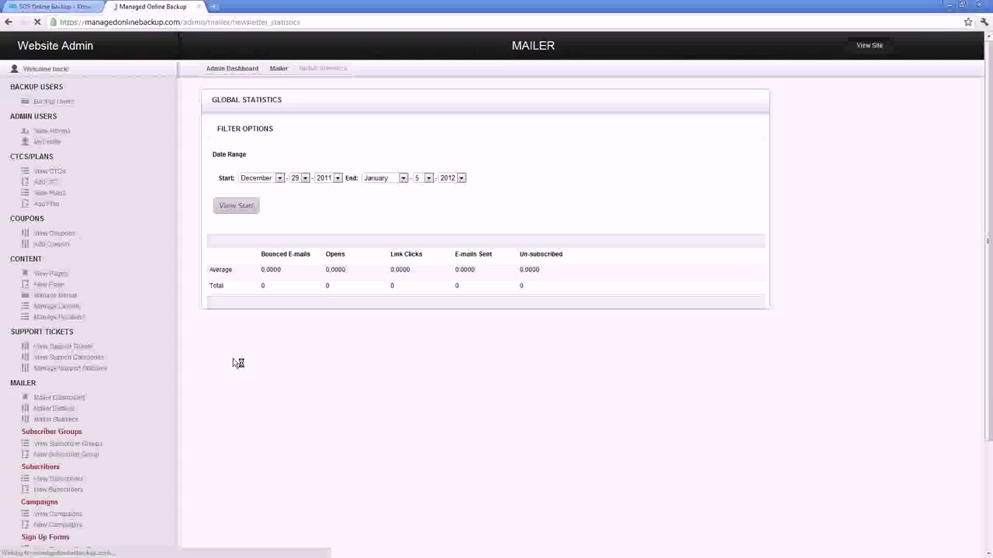
Step: Scroll through the Global Statistics chart, then list the CMS pages under CONTENT
scroll(256, 358, down, 2)
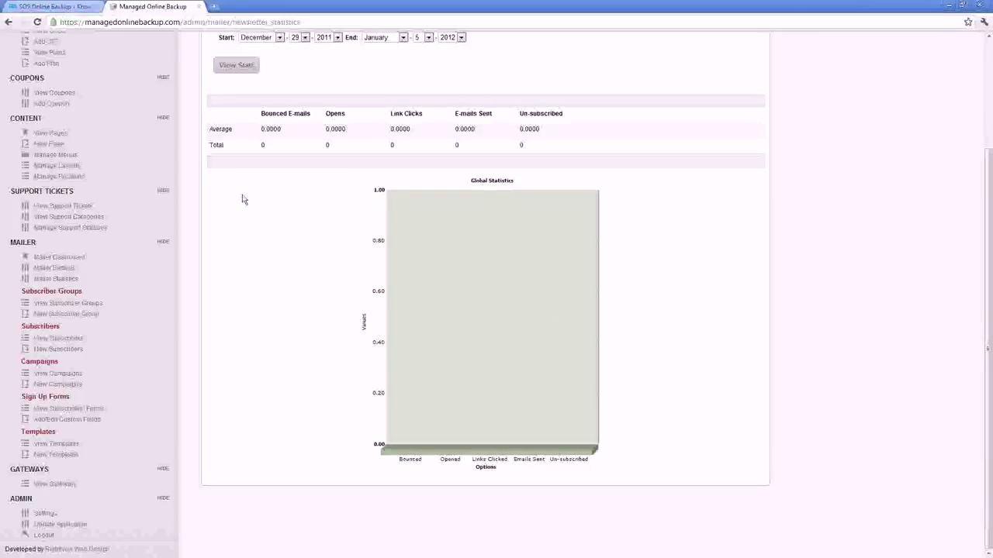
scroll(186, 233, up, 1)
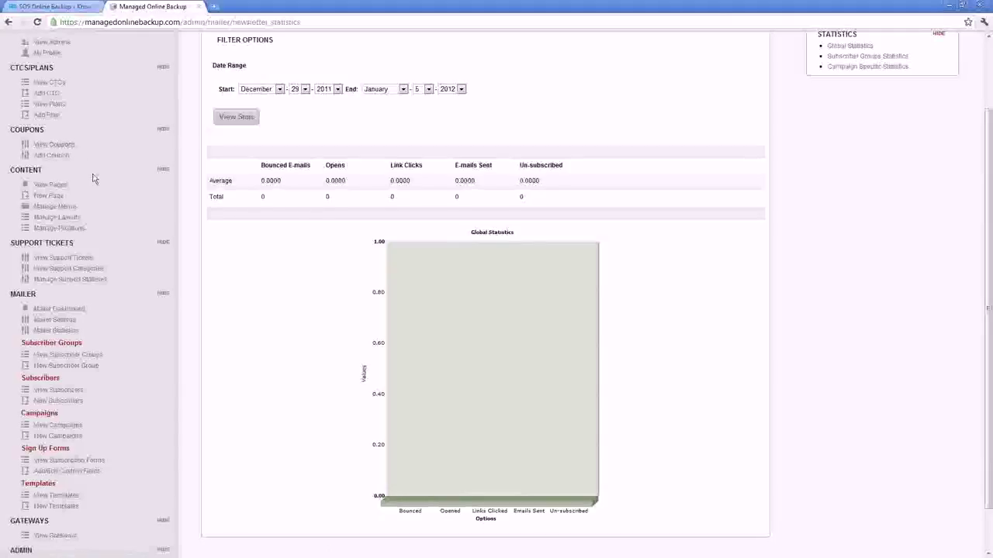
scroll(141, 229, up, 1)
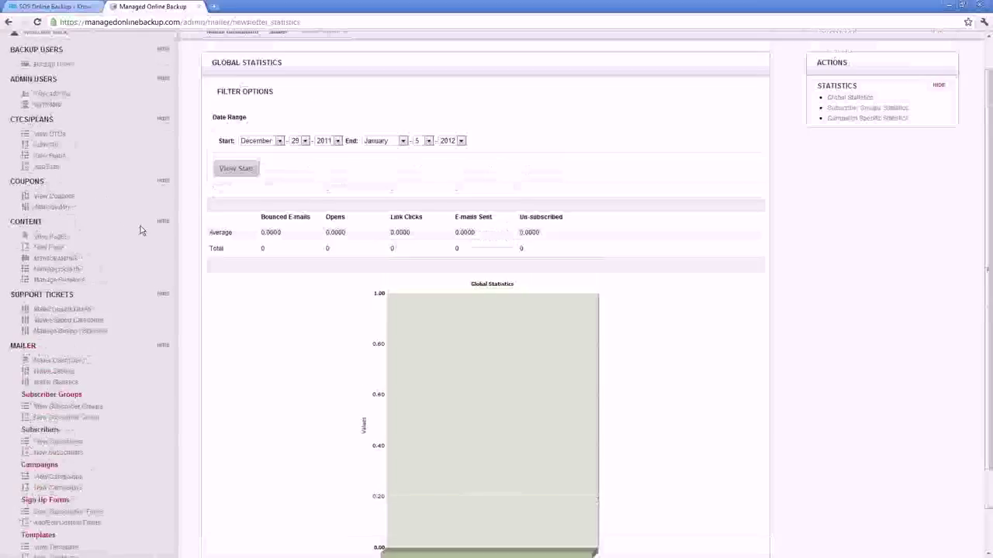
scroll(141, 229, up, 1)
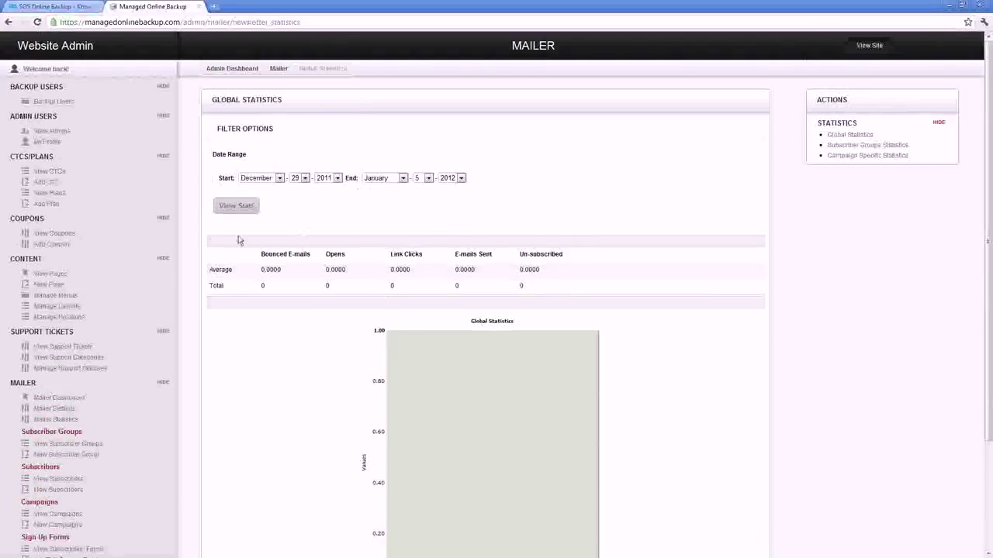
scroll(196, 228, down, 2)
scroll(197, 228, down, 1)
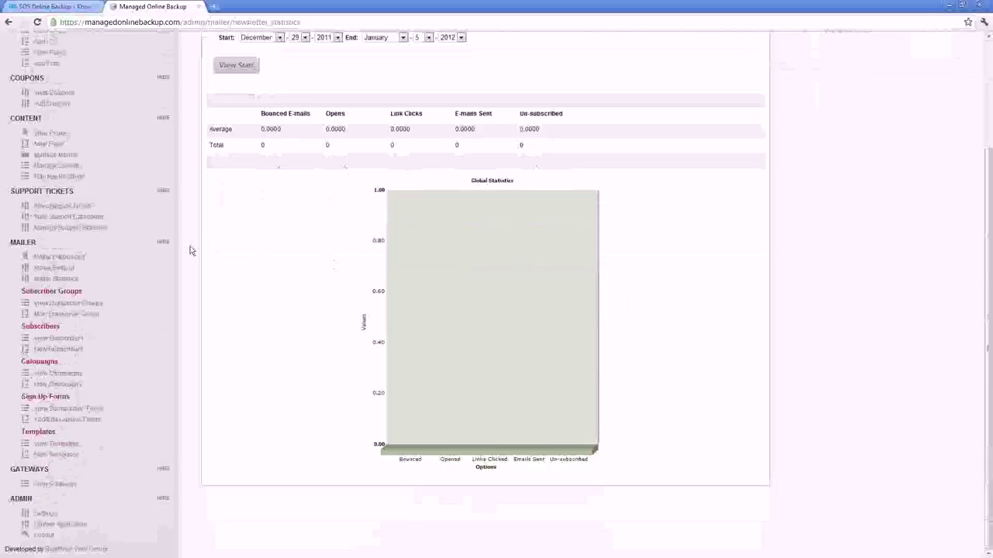
click(52, 134)
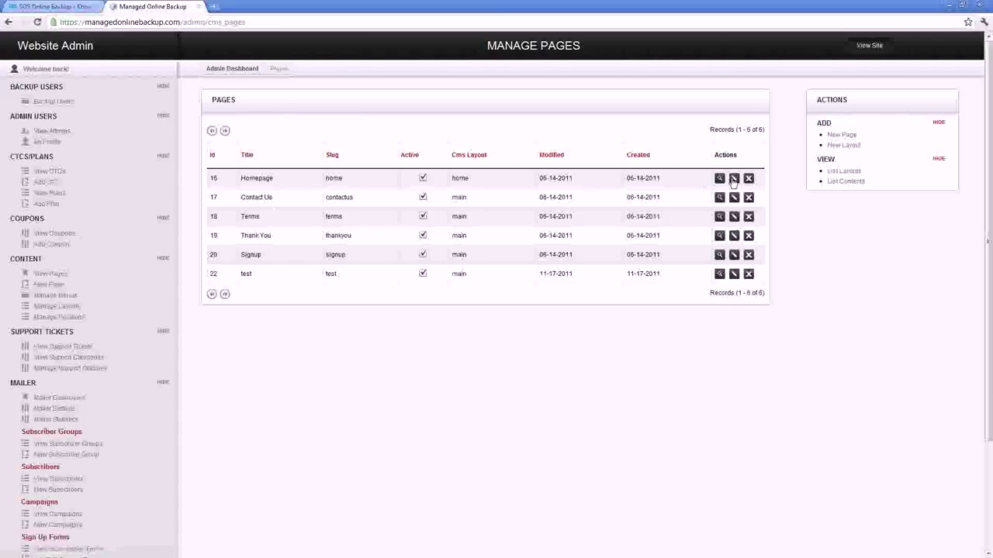
Step: Check the Homepage's settings, return to Pages, then edit the Homepage's Main Content - Template2 article
click(733, 179)
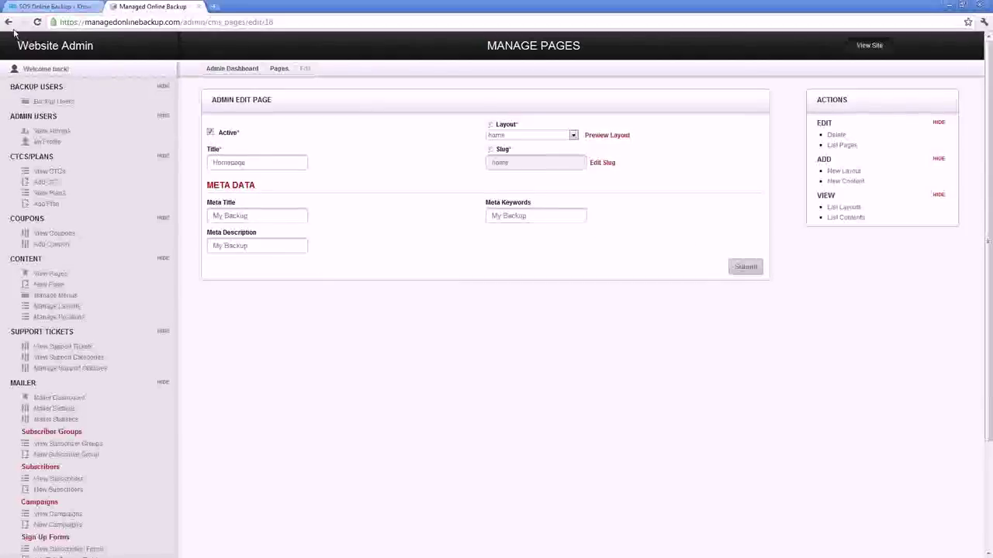
click(279, 68)
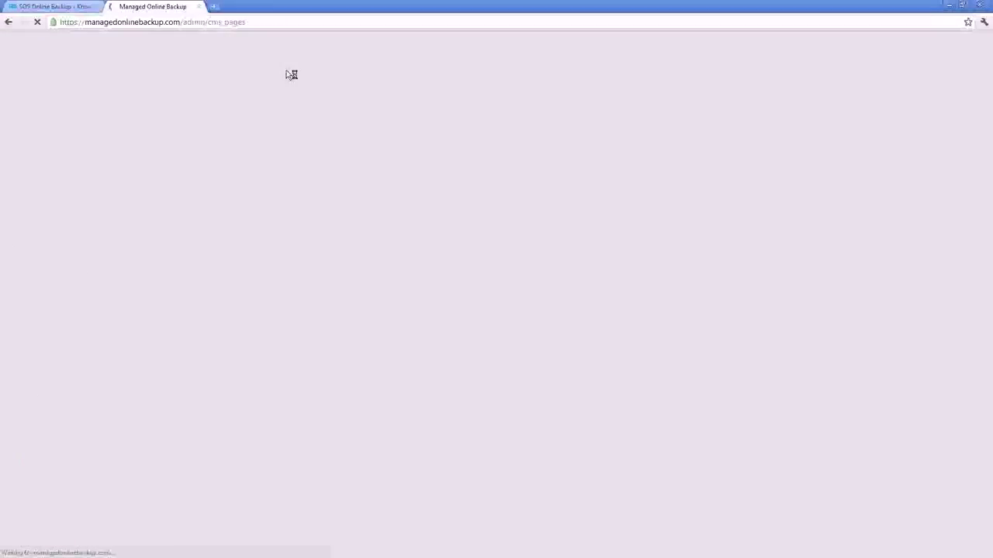
click(719, 179)
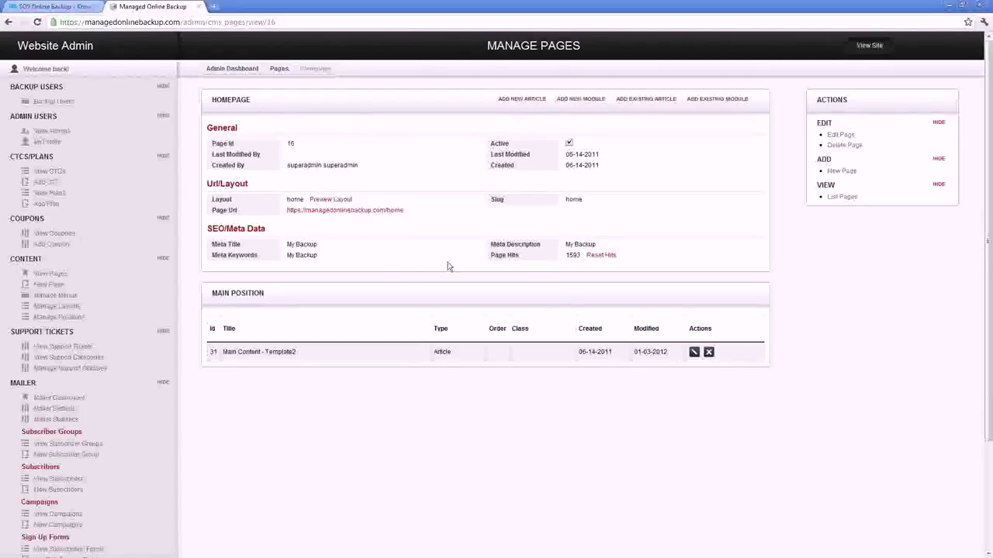
click(694, 352)
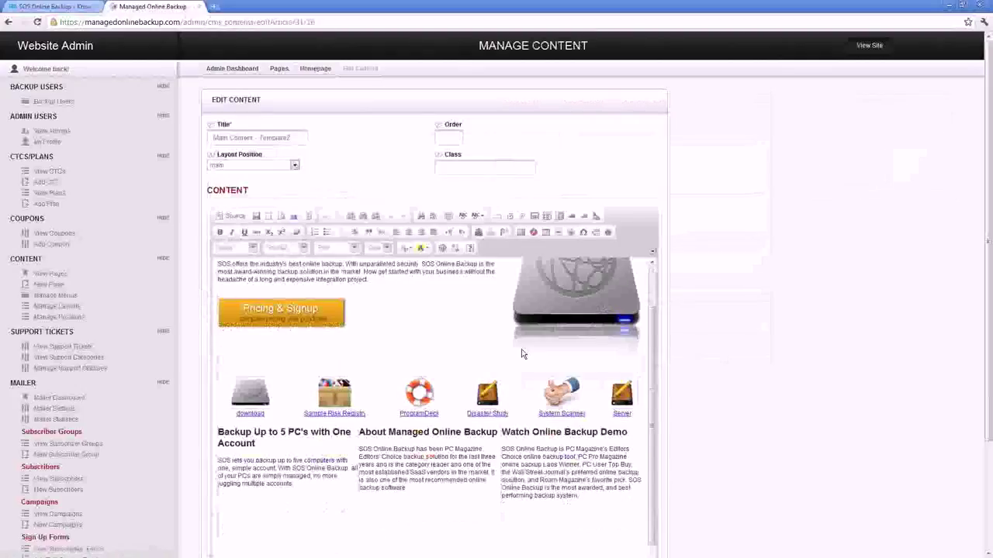
Step: Toggle the editor's HTML source view on and off, then submit the Main Content - Template2 article
scroll(521, 354, down, 2)
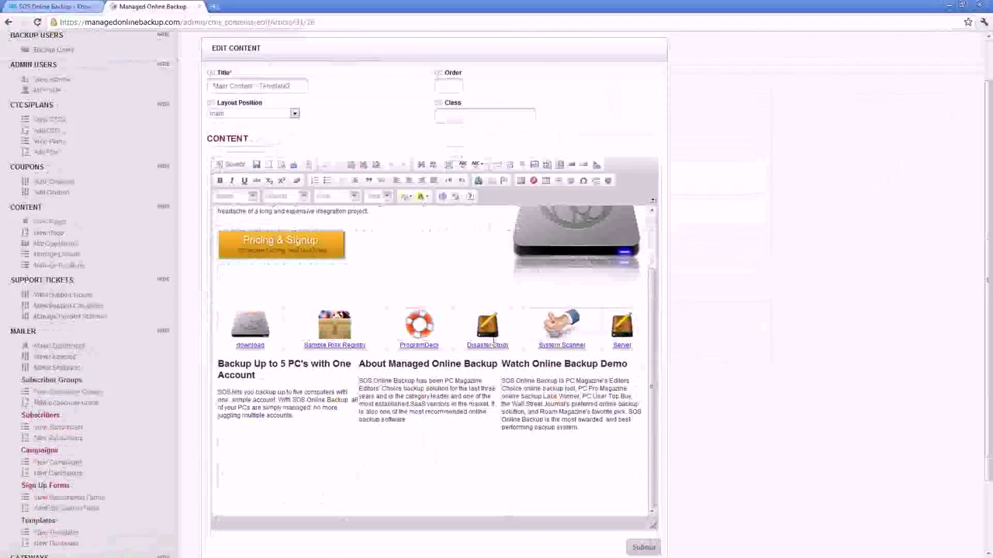
click(234, 165)
click(234, 165)
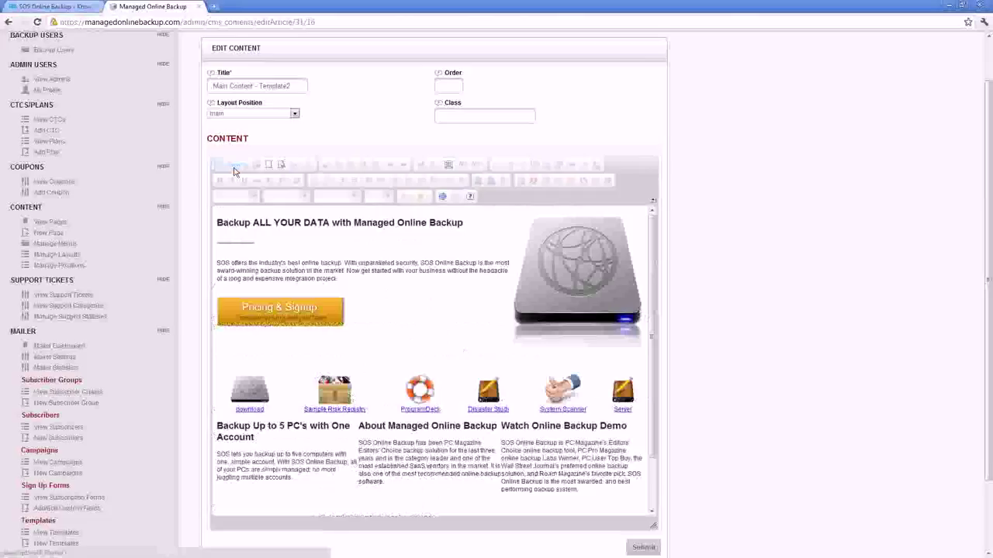
scroll(400, 333, up, 2)
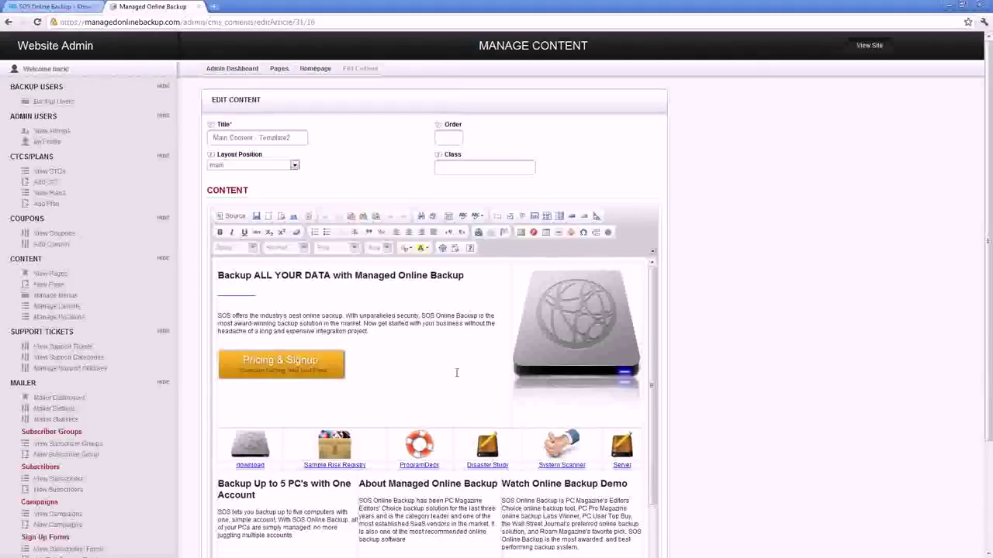
scroll(546, 365, down, 2)
scroll(707, 418, down, 3)
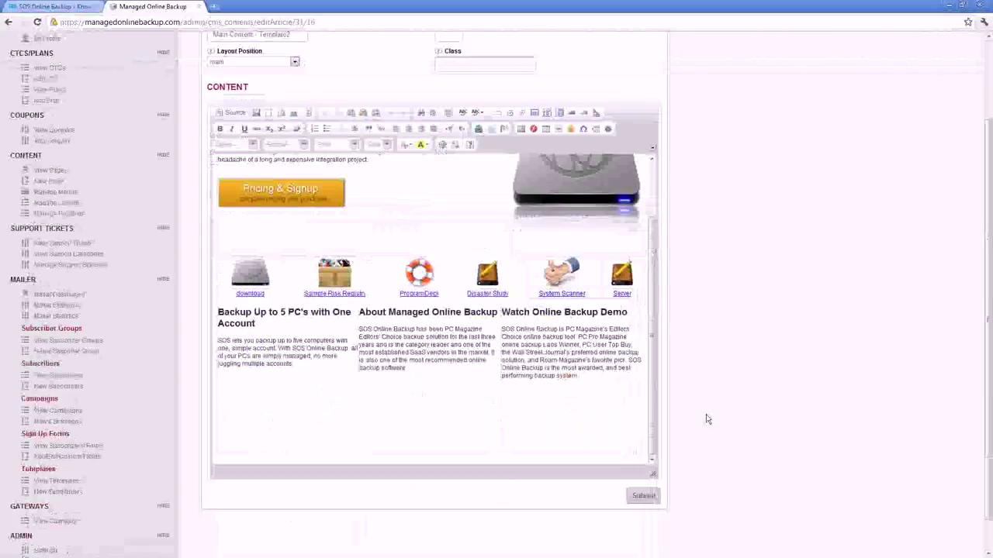
scroll(707, 419, down, 1)
click(641, 458)
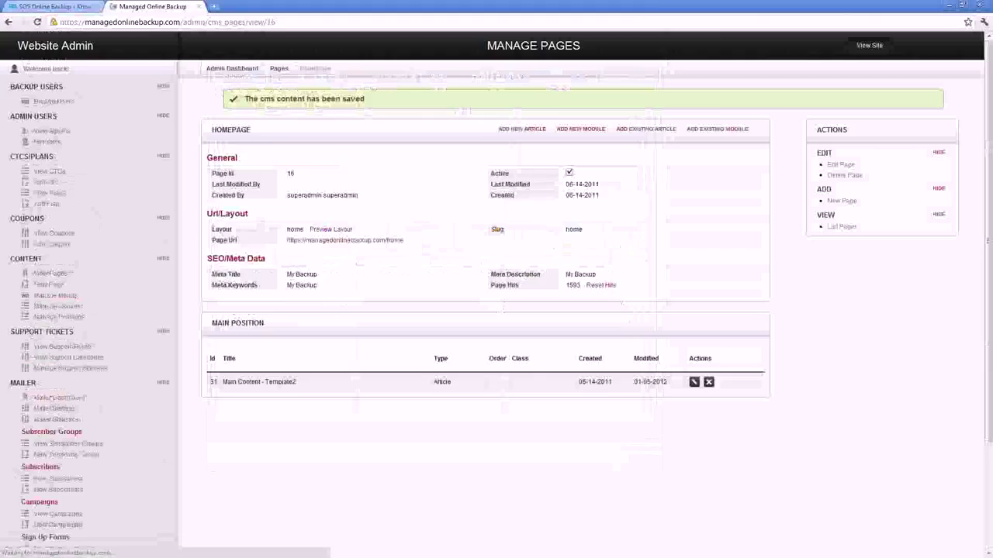